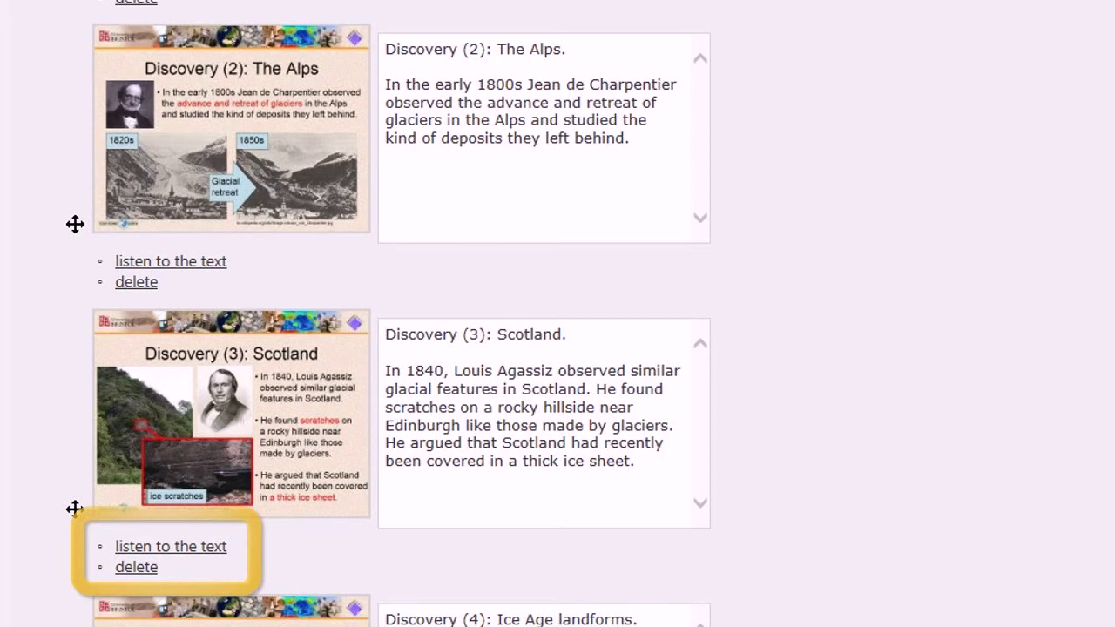
Step: Start adding a PPTX file under 'Add a complete PowerPoint presentation'; the Alps and Scotland slides stay unchanged
{"action": "left_click", "coordinate": [75, 509]}
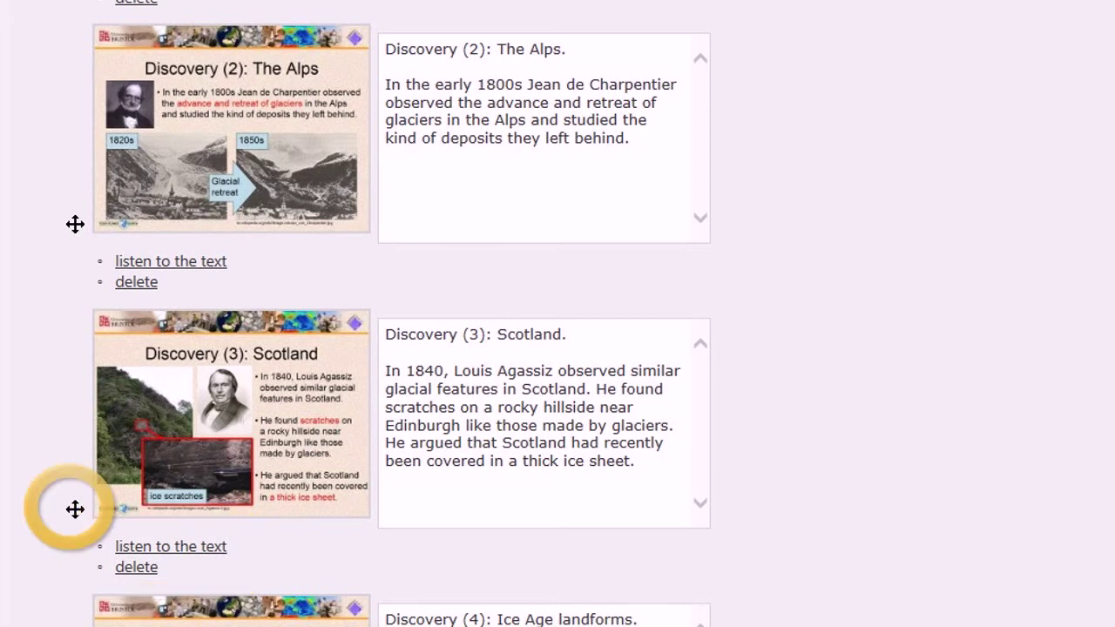